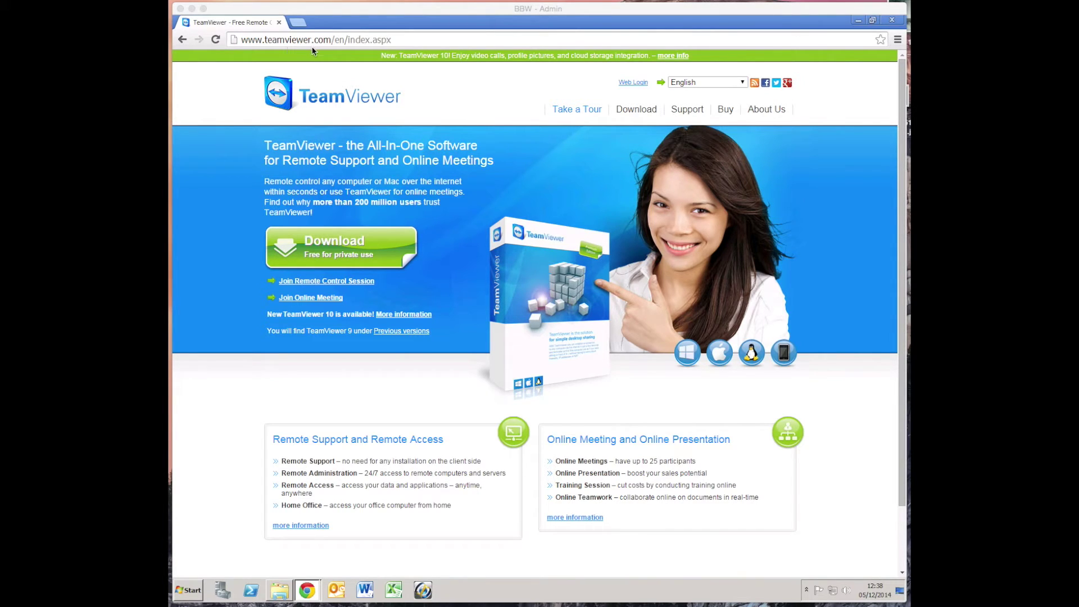
Scroll down the TeamViewer home page to look over the free-download offer
scroll(297, 292, "down", 1)
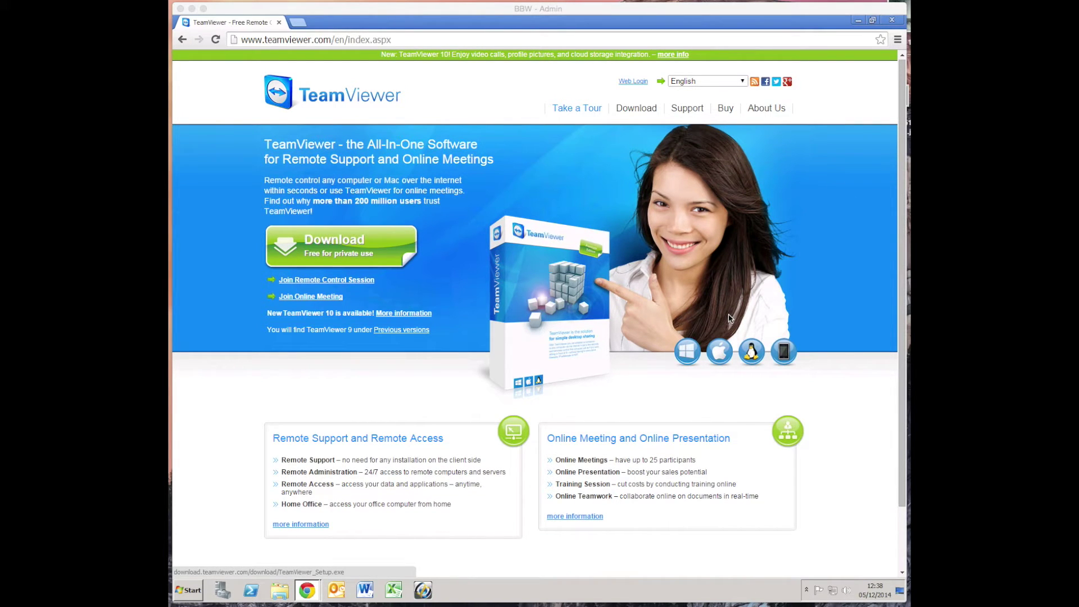
Go to the Windows download page and download TeamViewer_Host_Setup.exe (7.8 MB) from Additional downloads
left_click(635, 110)
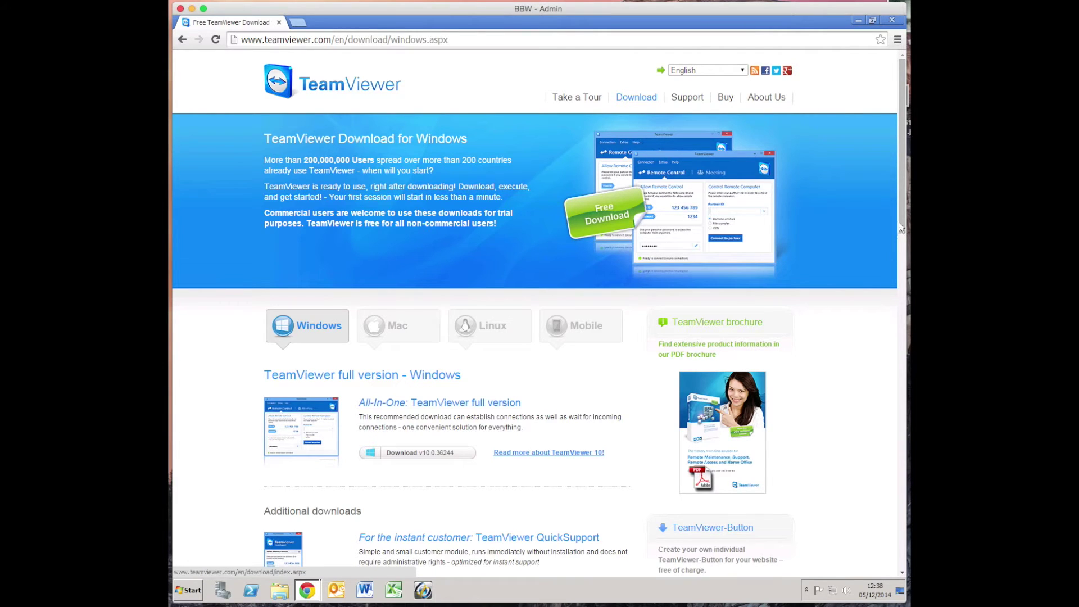
left_click_drag(902, 220, 902, 313)
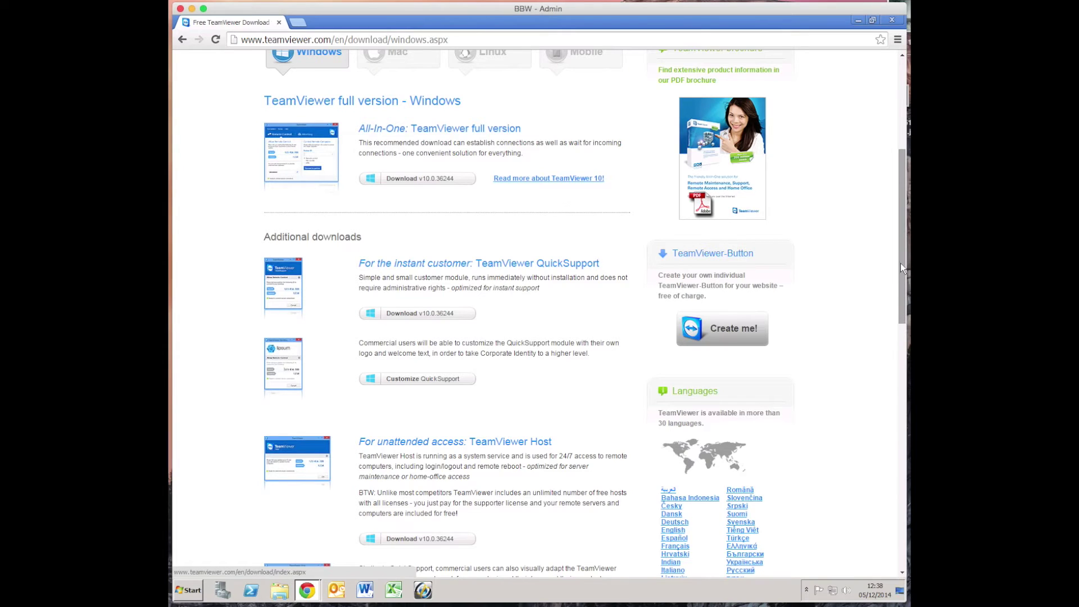
left_click_drag(900, 264, 901, 317)
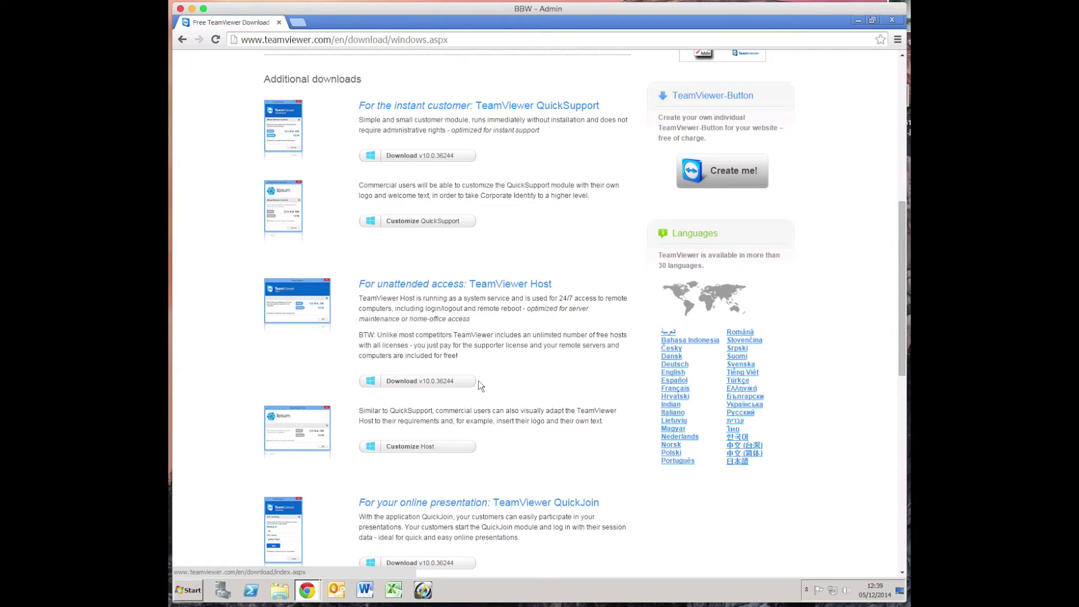
left_click(435, 388)
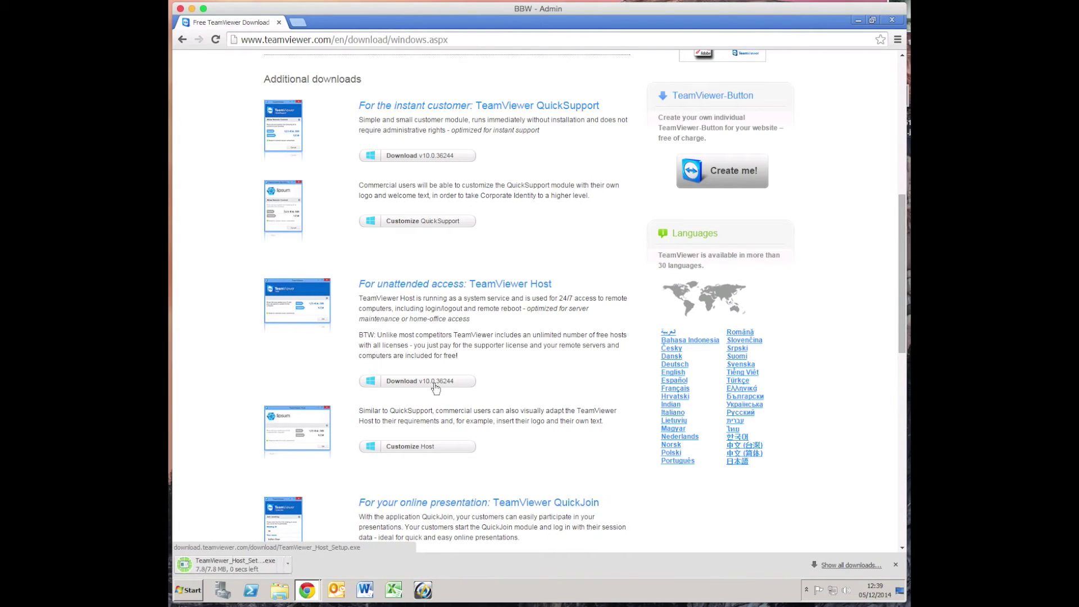
Run TeamViewer_Host_Setup.exe, accept the licence agreement and install TeamViewer 10 Host
left_click(234, 565)
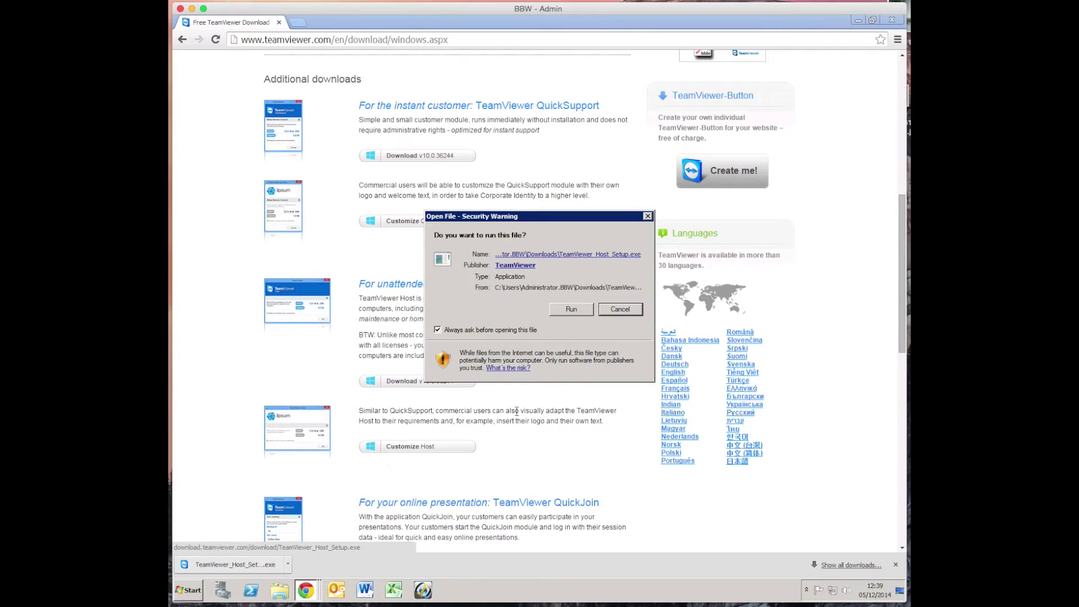
left_click(571, 309)
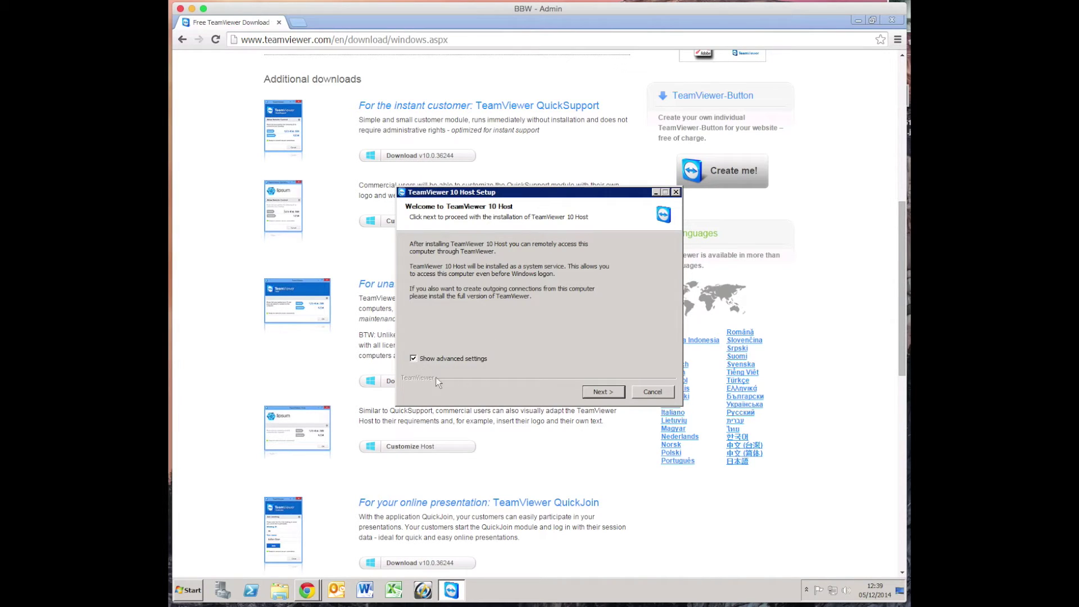
left_click(601, 392)
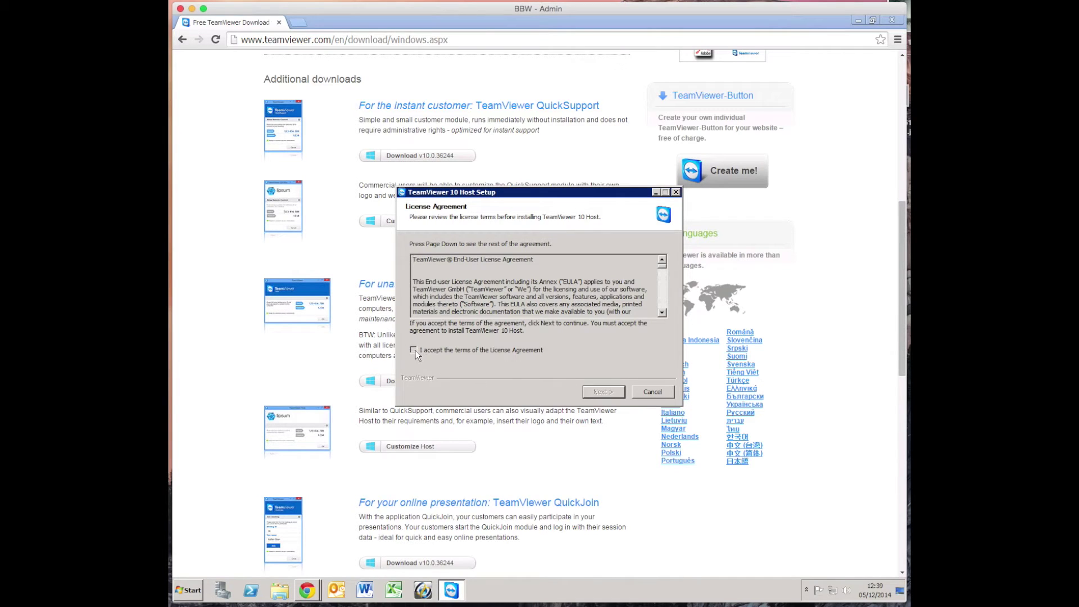
left_click(414, 350)
left_click(605, 392)
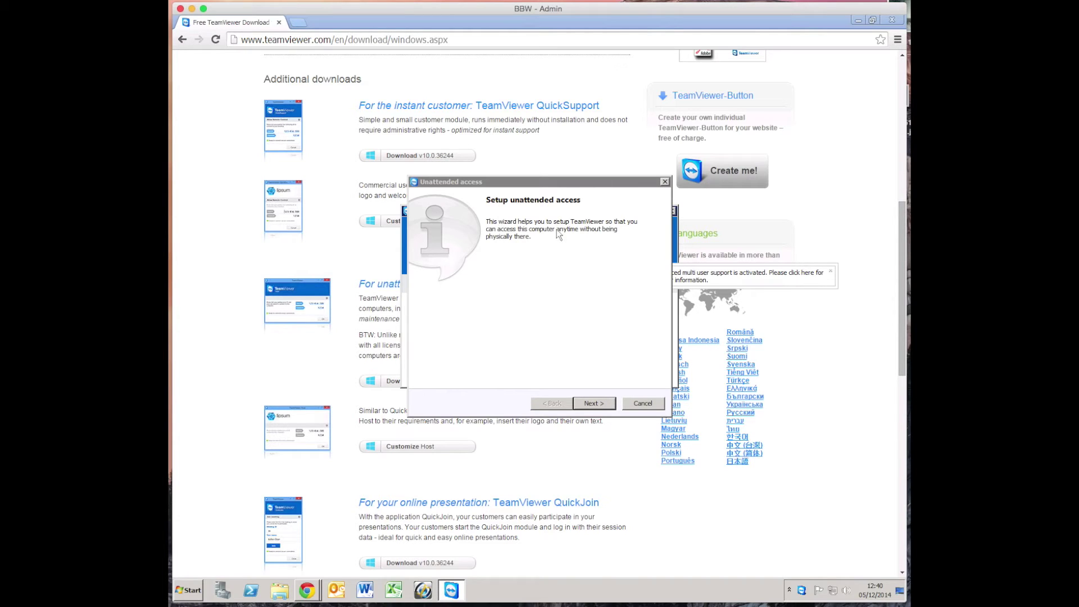
Start the unattended access wizard, name the computer BBWTS01 and enter a personal password
left_click(595, 404)
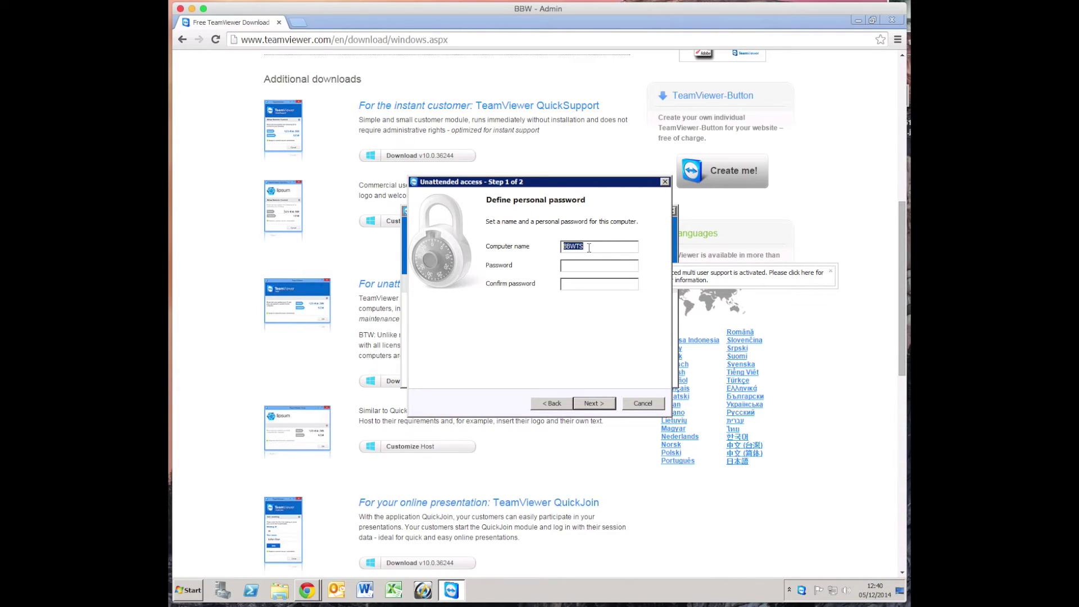
left_click(594, 248)
left_click(582, 267)
type("a•••••••••••••••••")
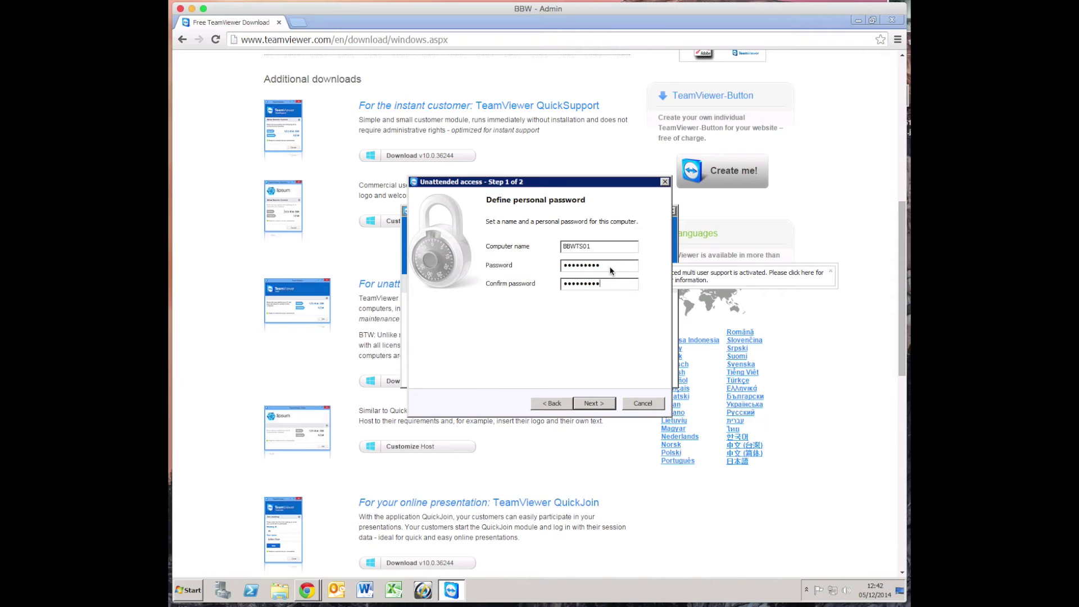
Confirm the password and advance to Step 2 of 2, Computers & Contacts
left_click(594, 403)
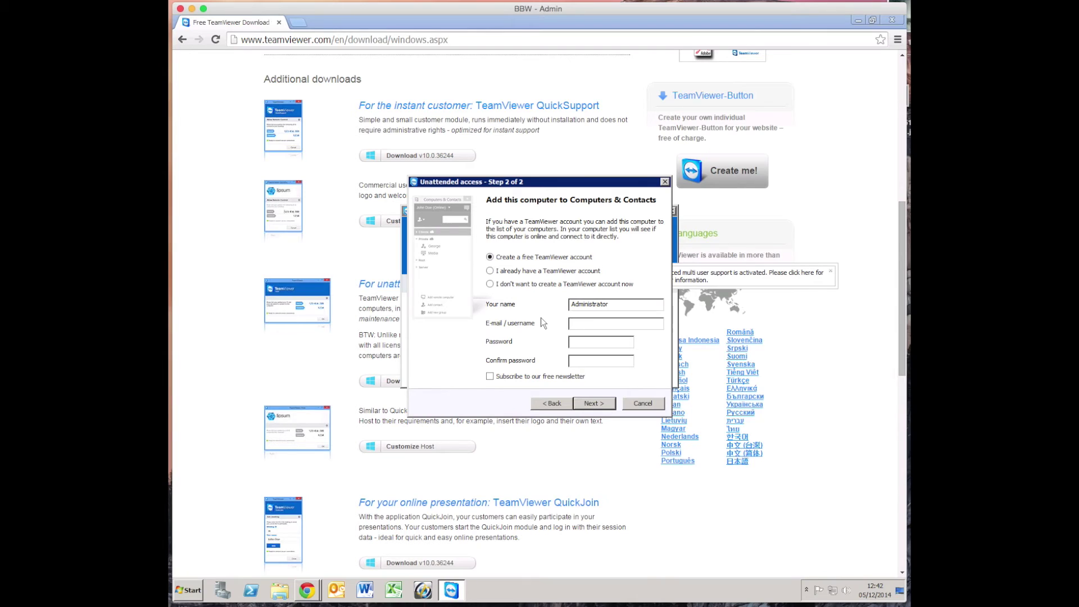
Choose 'I don't want to create a TeamViewer account now' and continue to the completion page
left_click(489, 270)
left_click(572, 304)
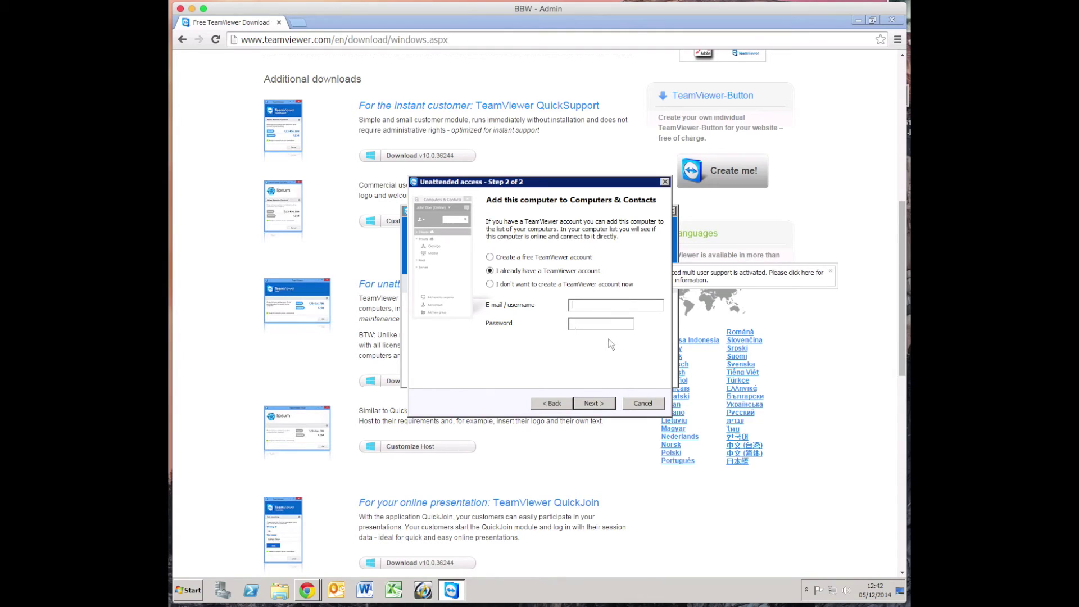
left_click(511, 260)
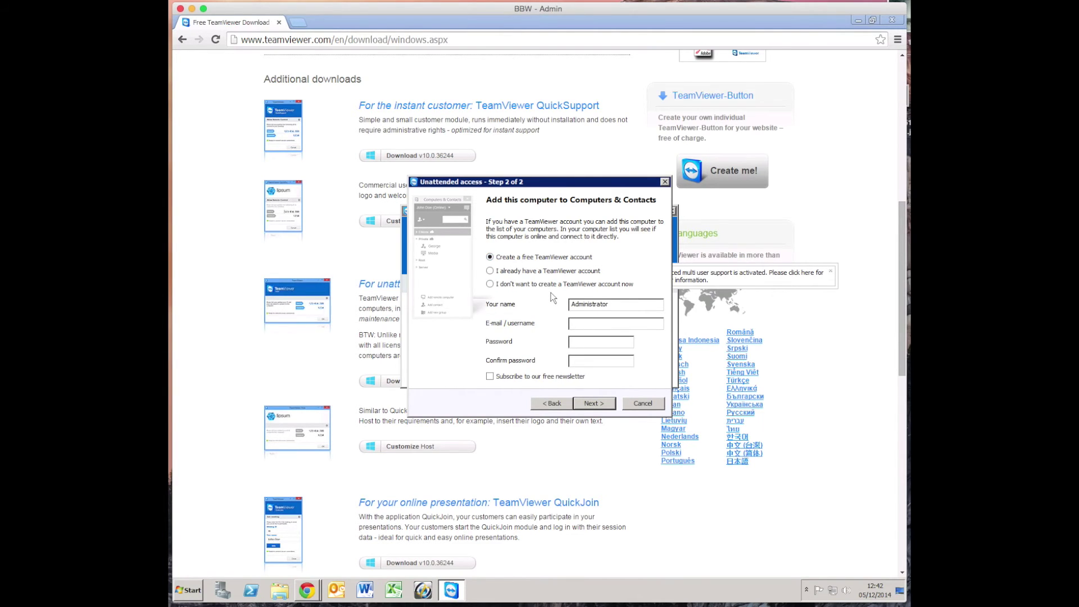
left_click(501, 285)
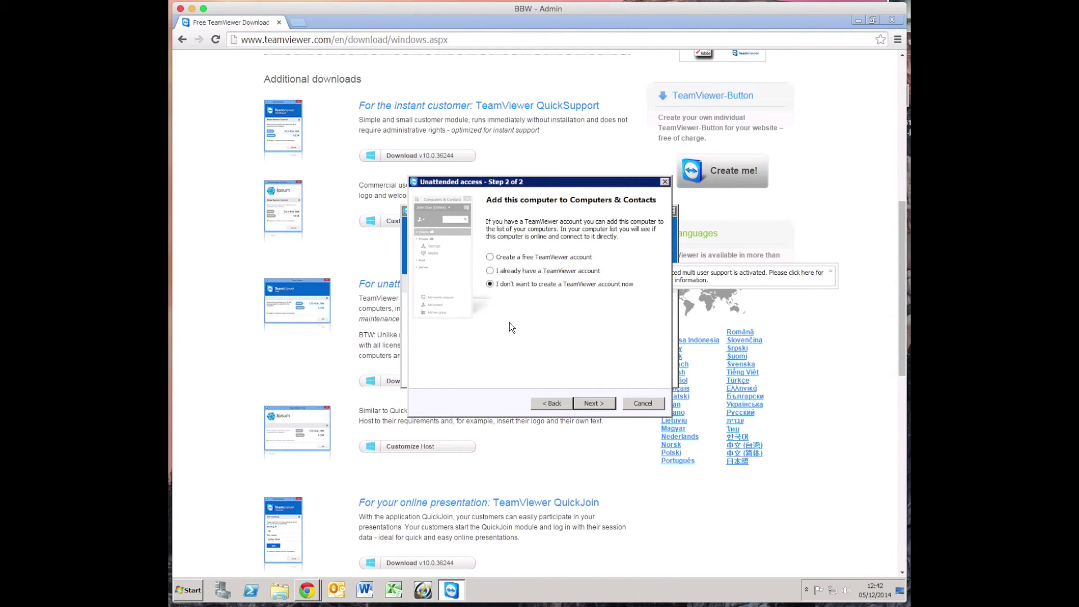
left_click(594, 403)
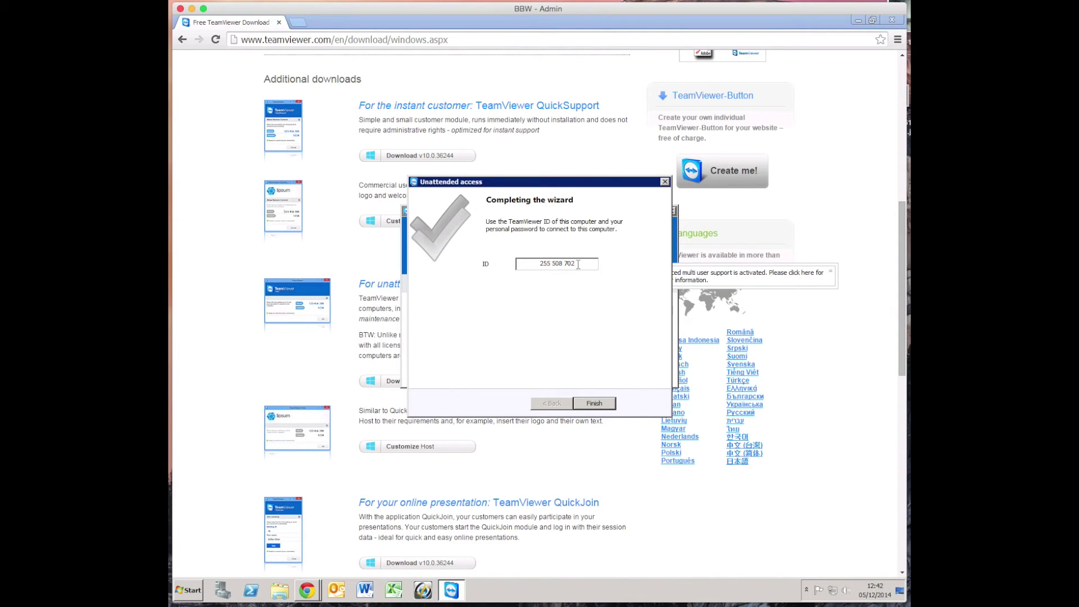
Select the computer's TeamViewer ID for copying and finish the wizard
left_click_drag(578, 264, 536, 264)
left_click(594, 403)
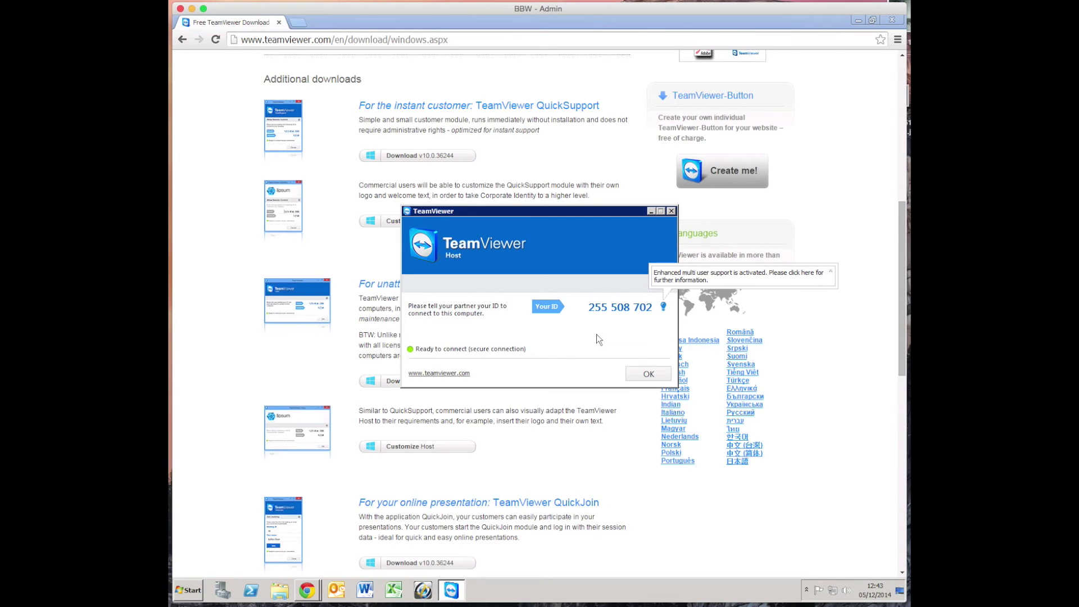
Close the TeamViewer Host ID window with OK and return Chrome to the Google UK home page
left_click(647, 375)
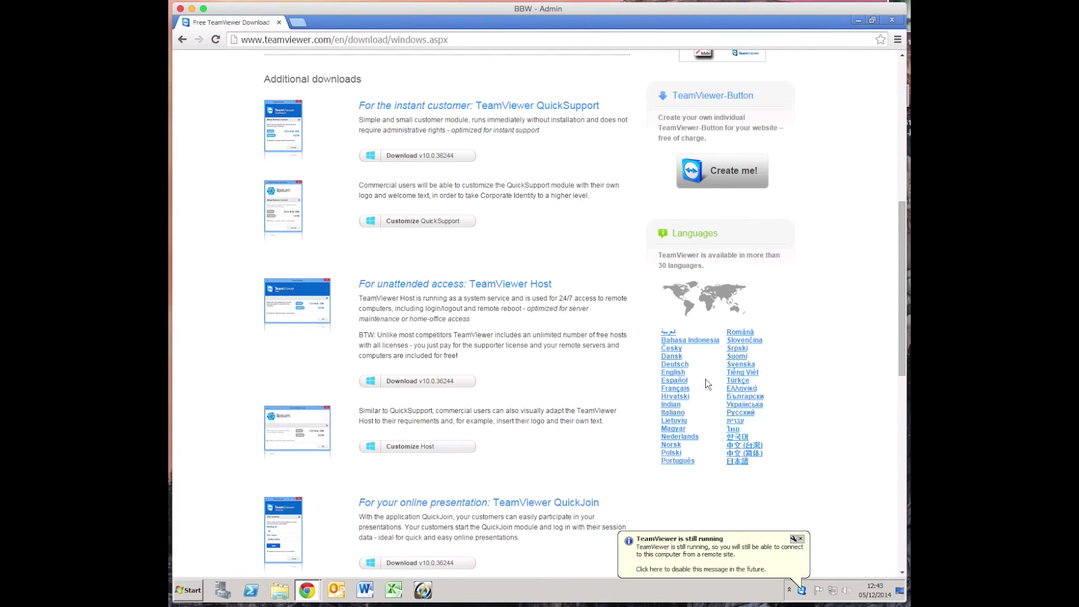
key("alt+Home")
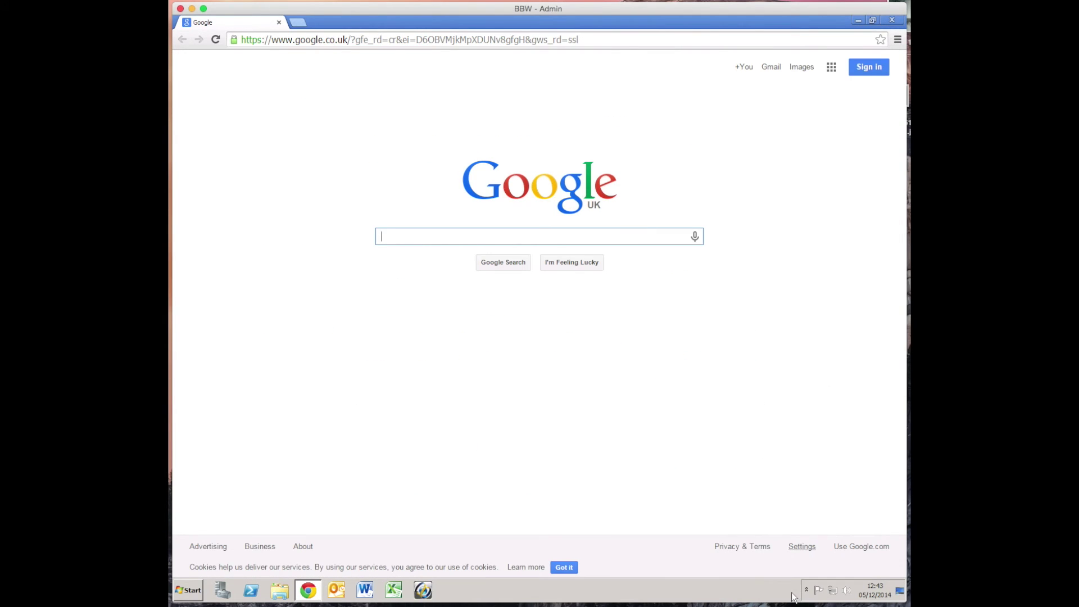
left_click(805, 590)
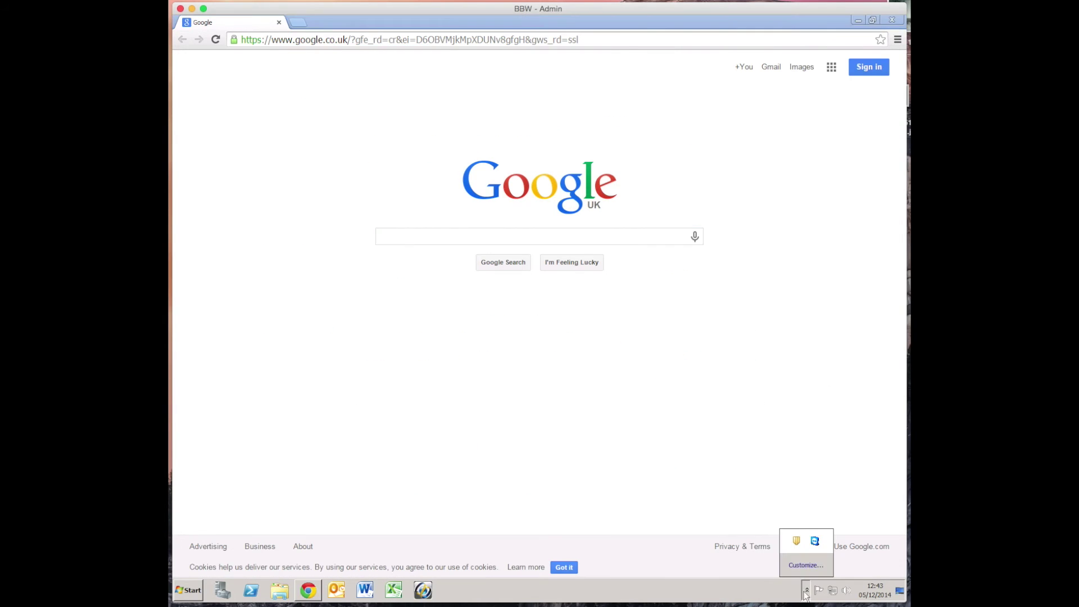
right_click(815, 542)
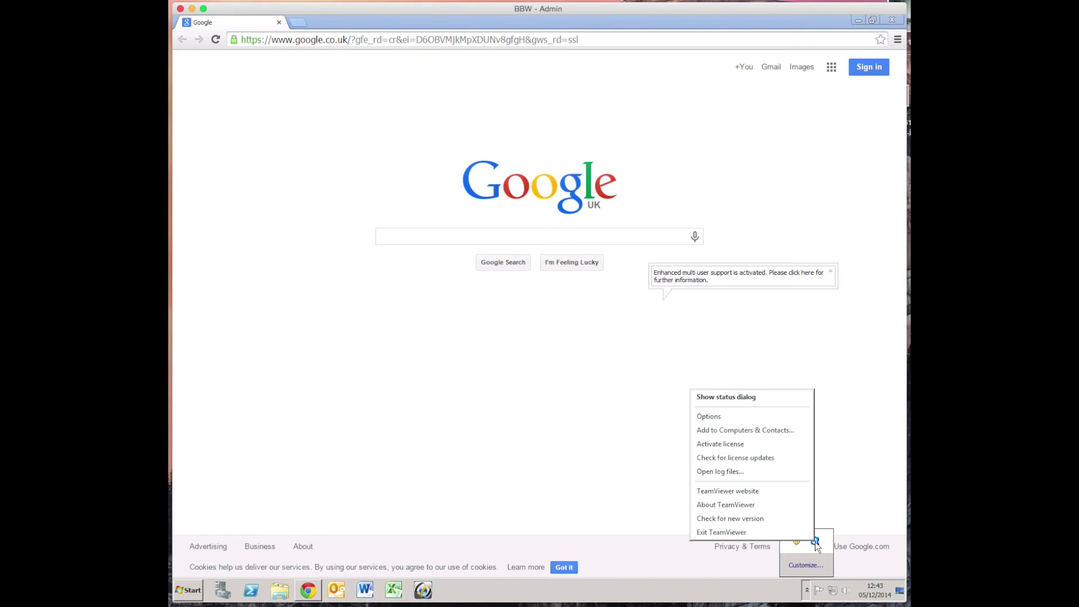
left_click(746, 400)
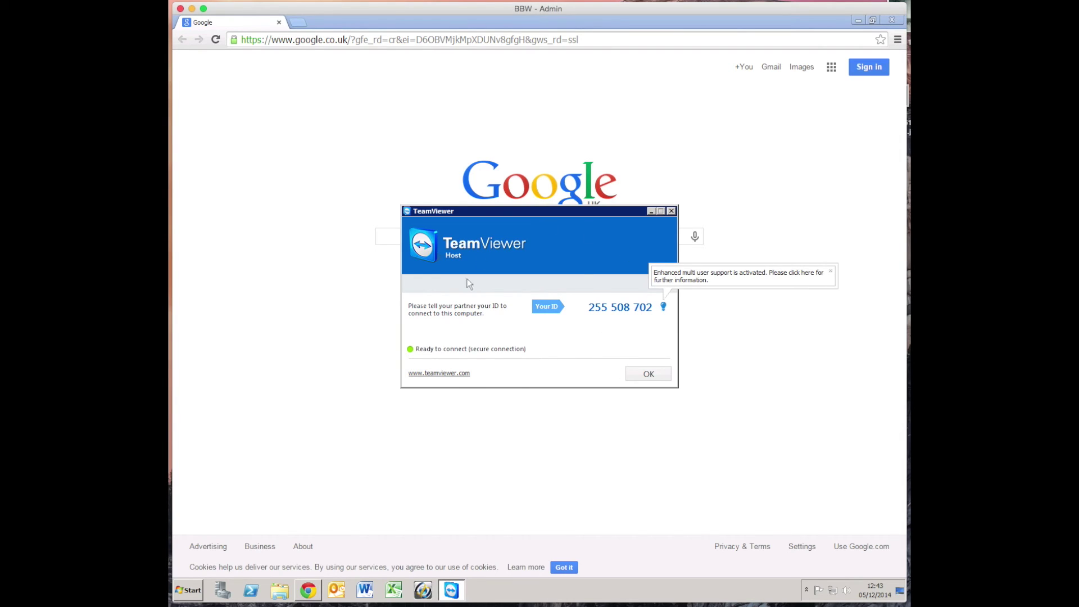
left_click(650, 373)
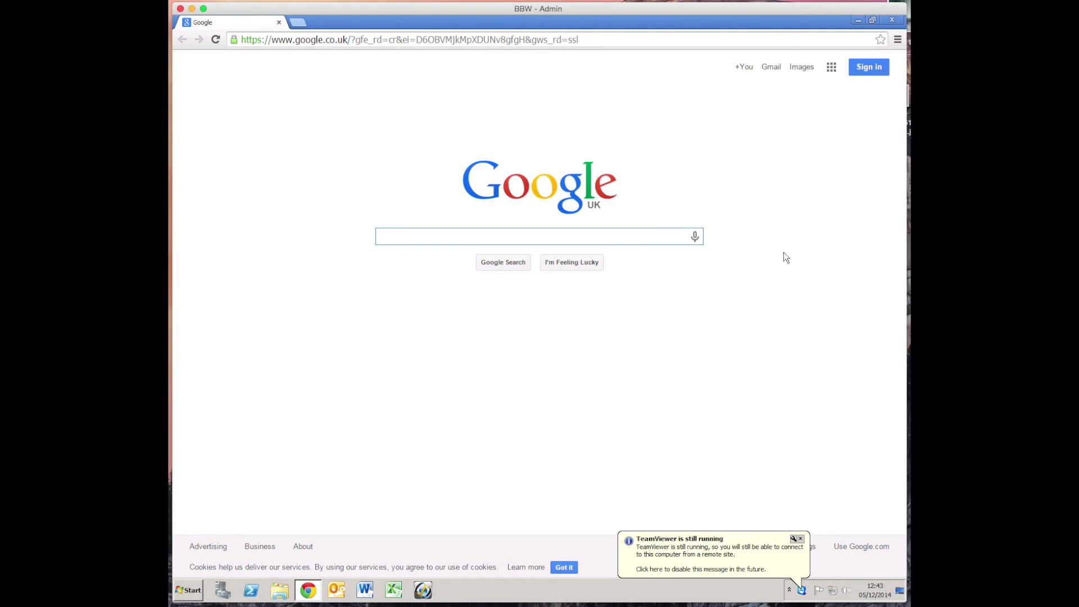
Close Chrome and expand the hidden tray icons to find TeamViewer
left_click(891, 20)
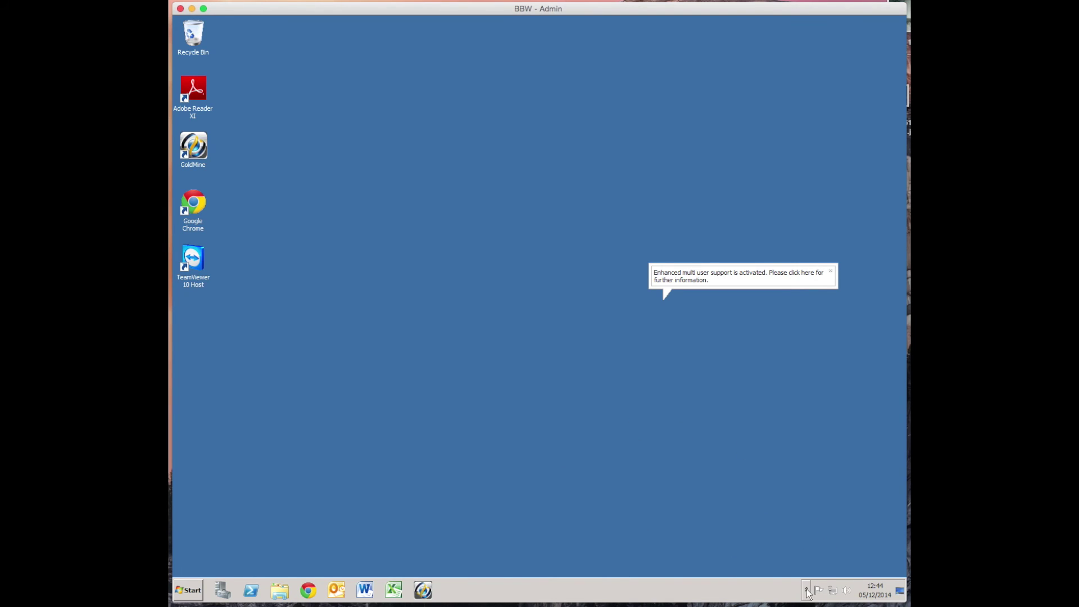
left_click(806, 589)
right_click(816, 541)
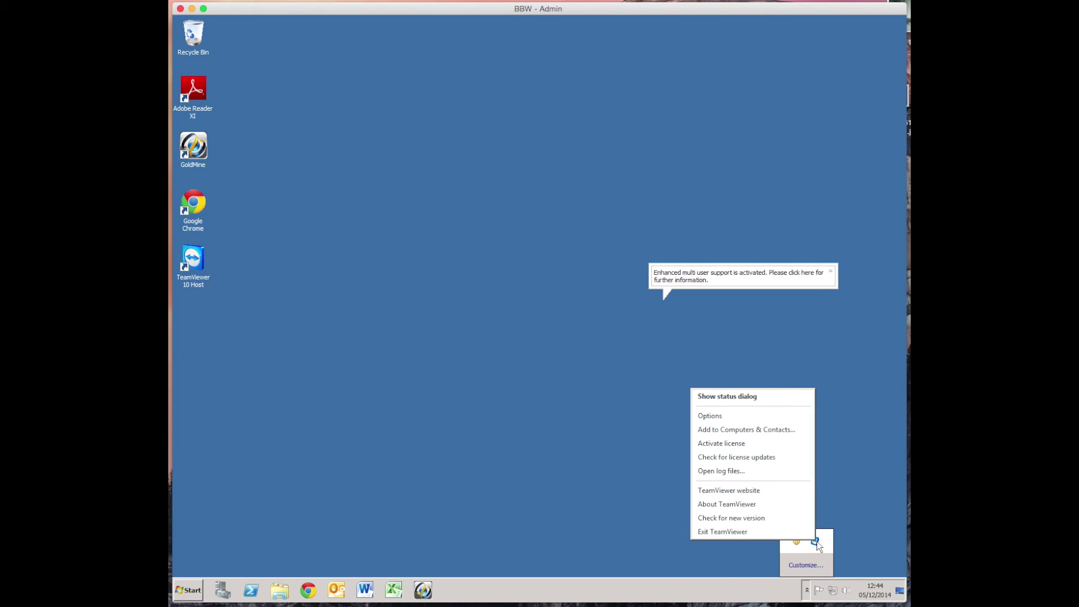
left_click(699, 467)
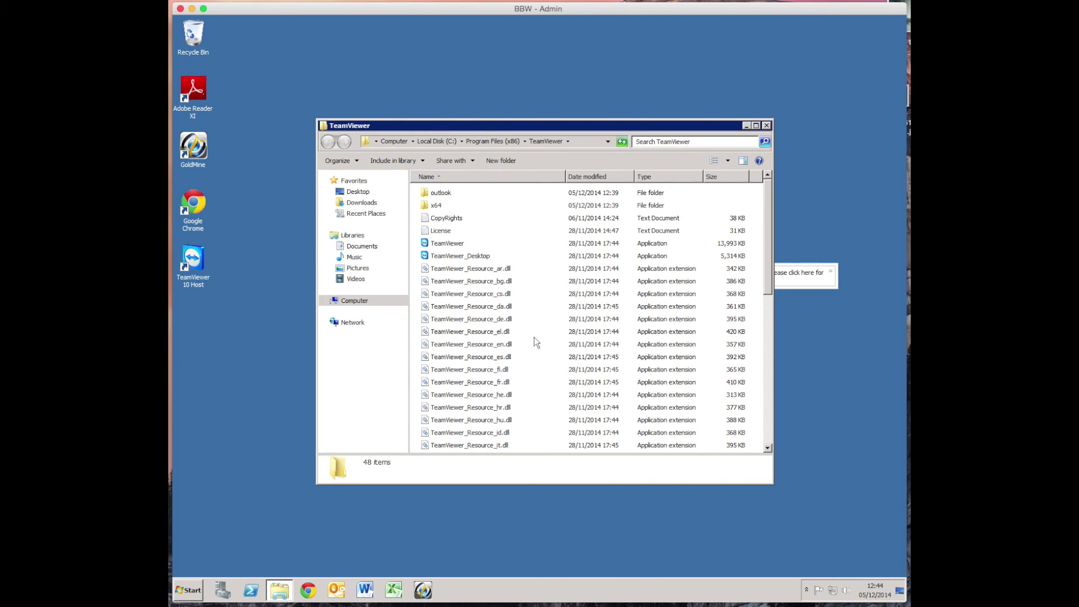
left_click(766, 125)
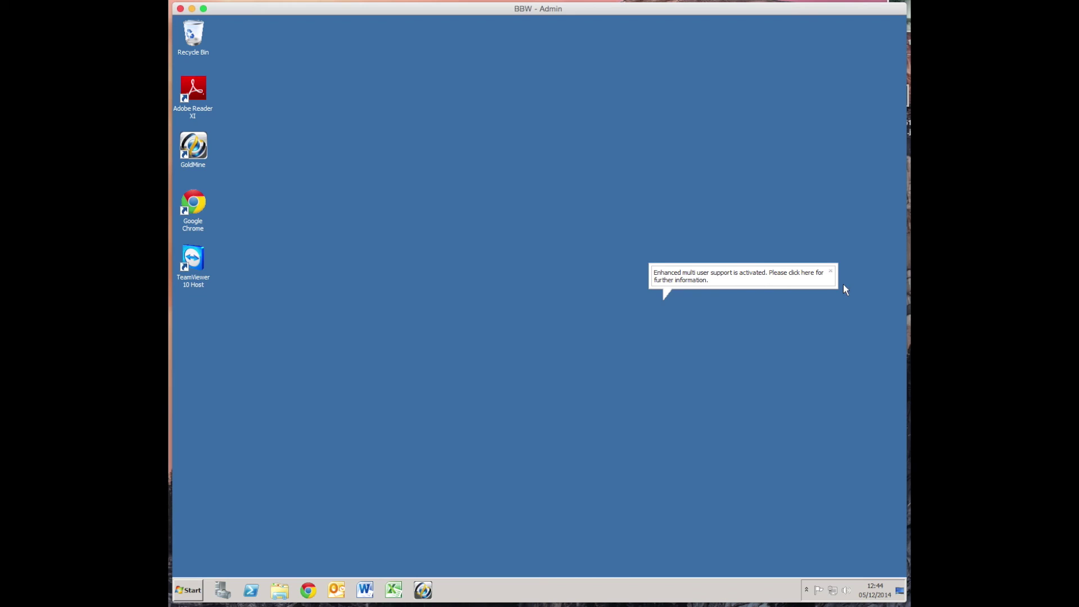
Close the multi-user support balloon and cancel the prompt about disabling notifications
left_click(831, 271)
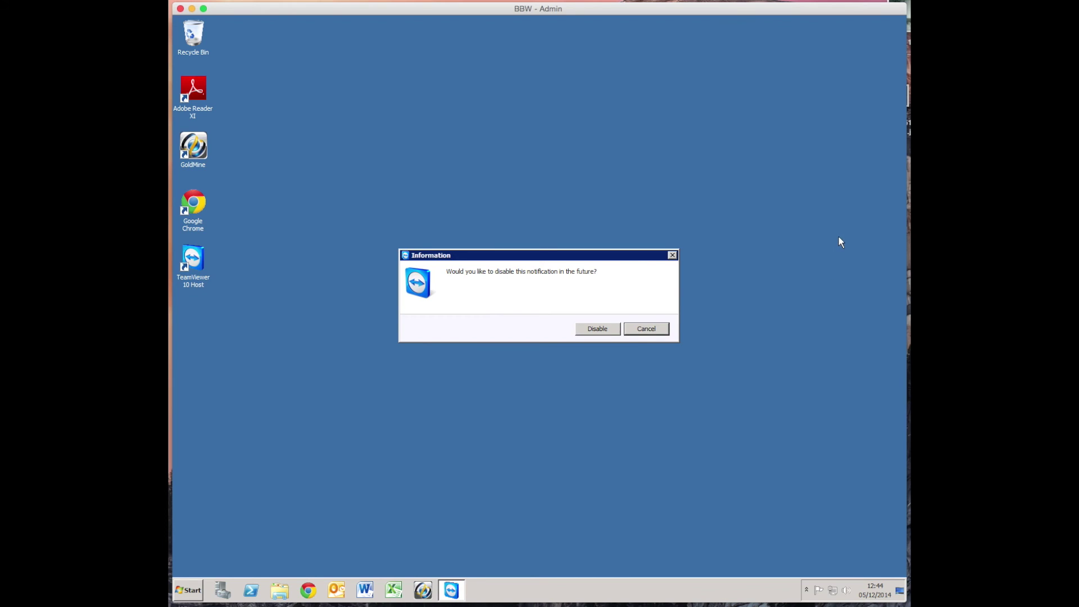
left_click(639, 330)
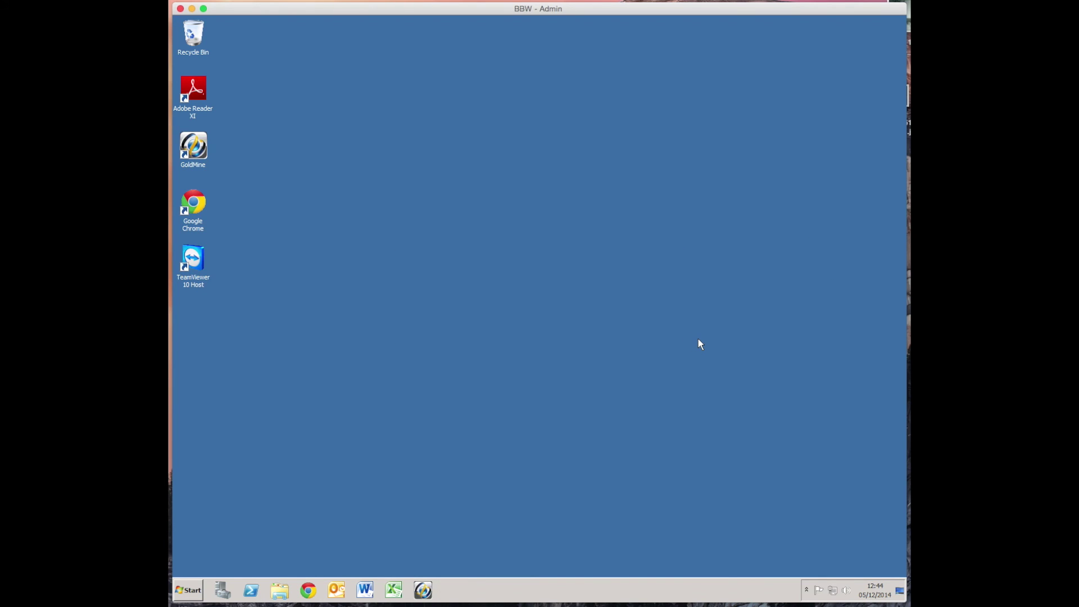
left_click(806, 590)
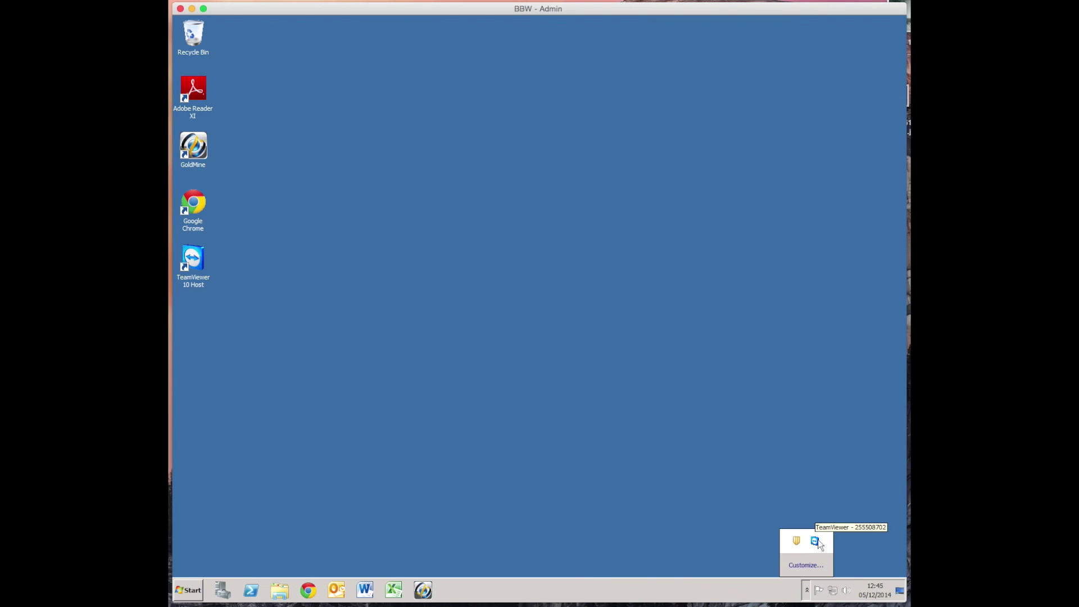
left_click(608, 532)
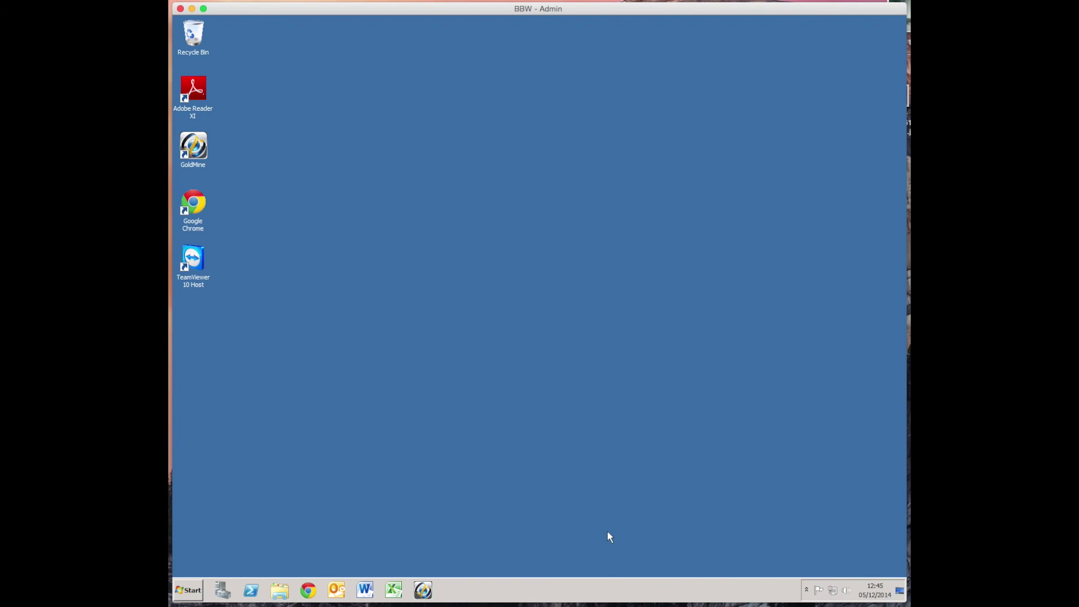